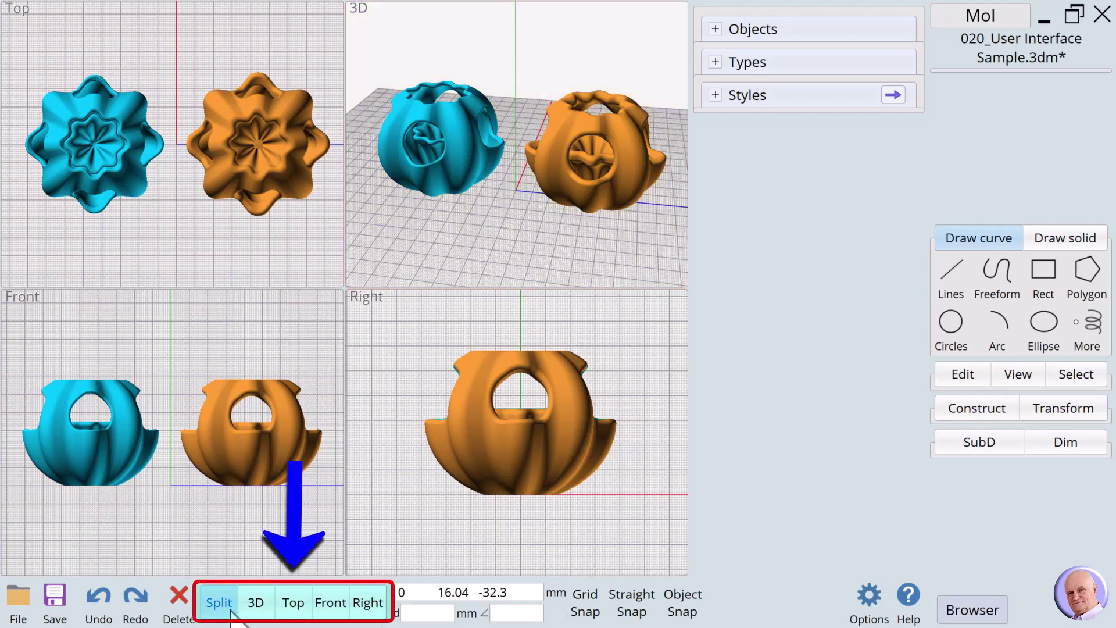
Step: Inspect the two pumpkin models in the full-size 3D, Top, Bottom, Front, Back and side views
{"action": "left_click", "coordinate": [256, 603]}
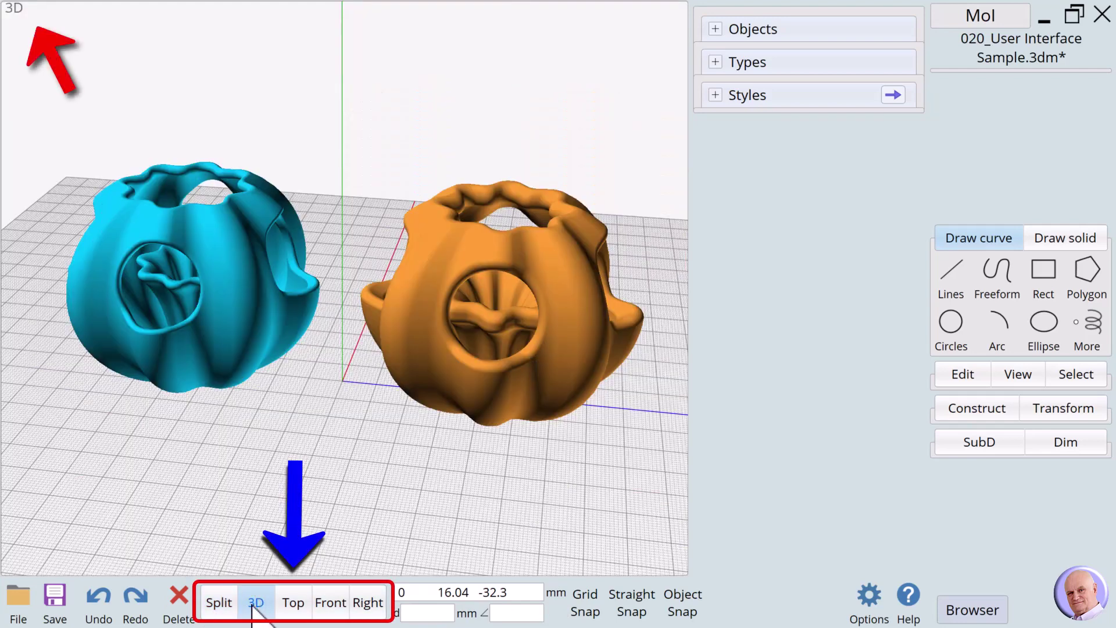
{"action": "left_click", "coordinate": [293, 605]}
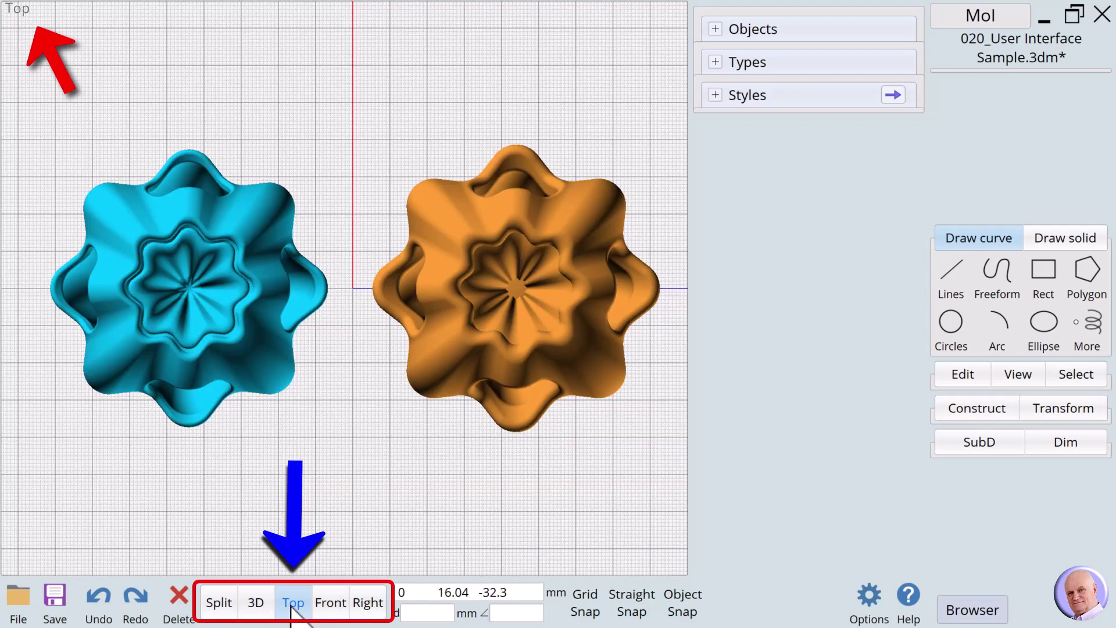
{"action": "left_click", "coordinate": [292, 605]}
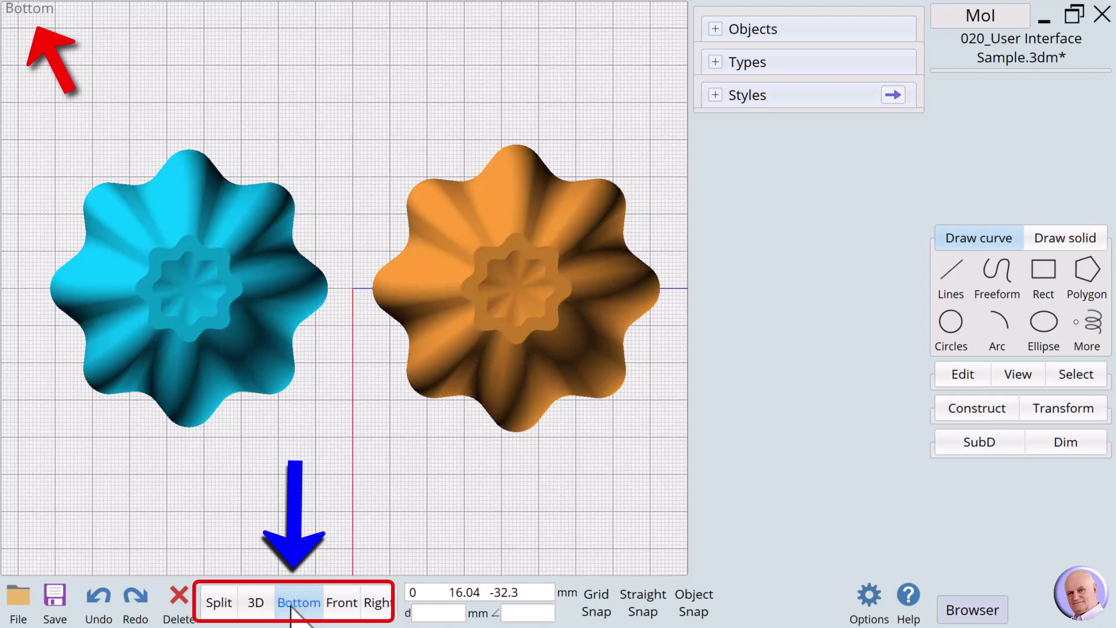
{"action": "left_click", "coordinate": [292, 604]}
{"action": "left_click", "coordinate": [328, 605]}
{"action": "left_click", "coordinate": [329, 605]}
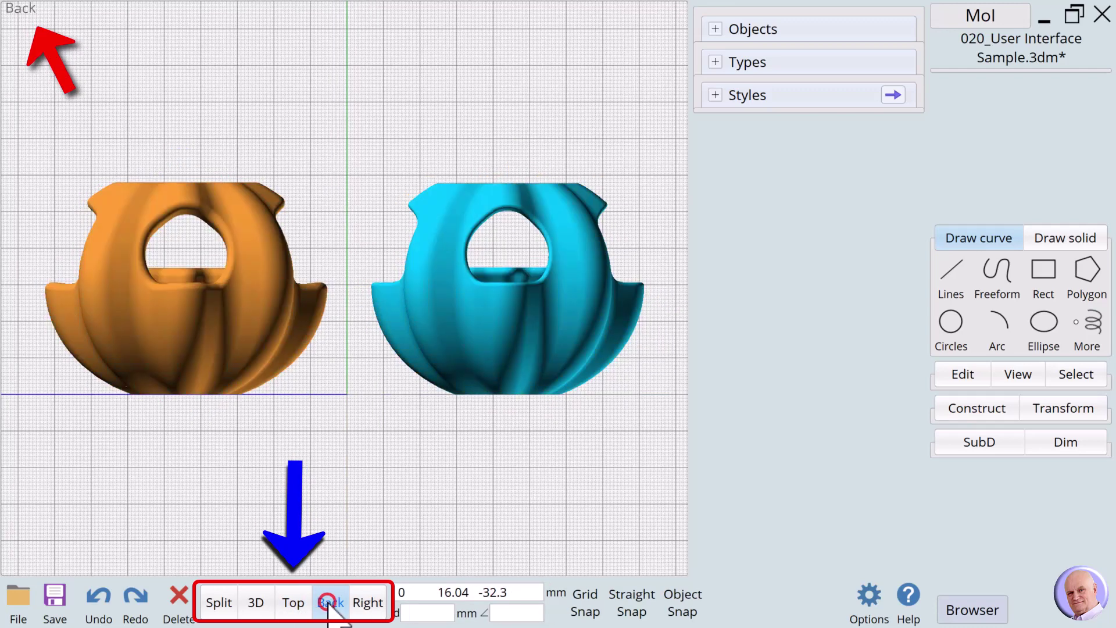
{"action": "left_click", "coordinate": [330, 604]}
{"action": "left_click", "coordinate": [368, 603]}
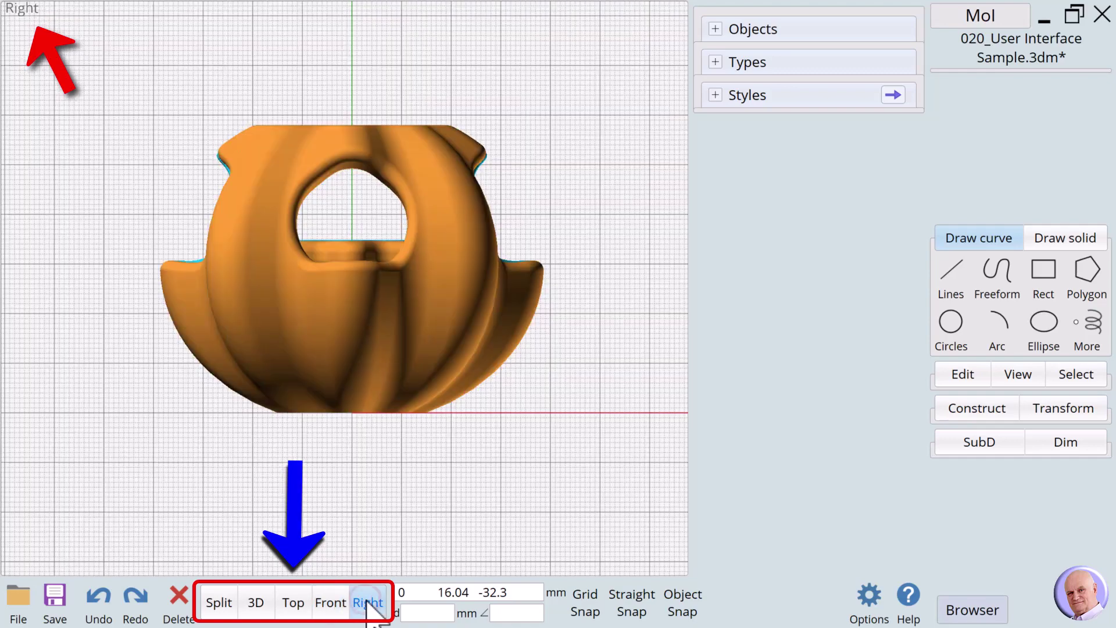
{"action": "left_click", "coordinate": [368, 604]}
{"action": "left_click", "coordinate": [367, 604]}
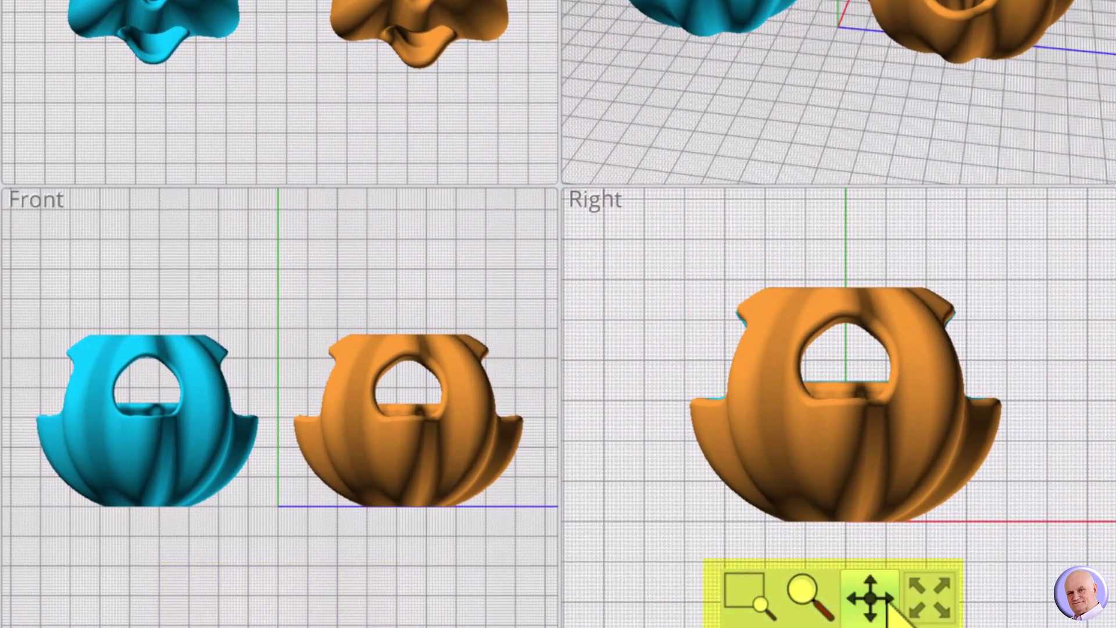
Step: Zoom and pan the Right view around the orange pumpkin and reset it to fit the model
{"action": "left_click_drag", "start_coordinate": [804, 594], "coordinate": [867, 603]}
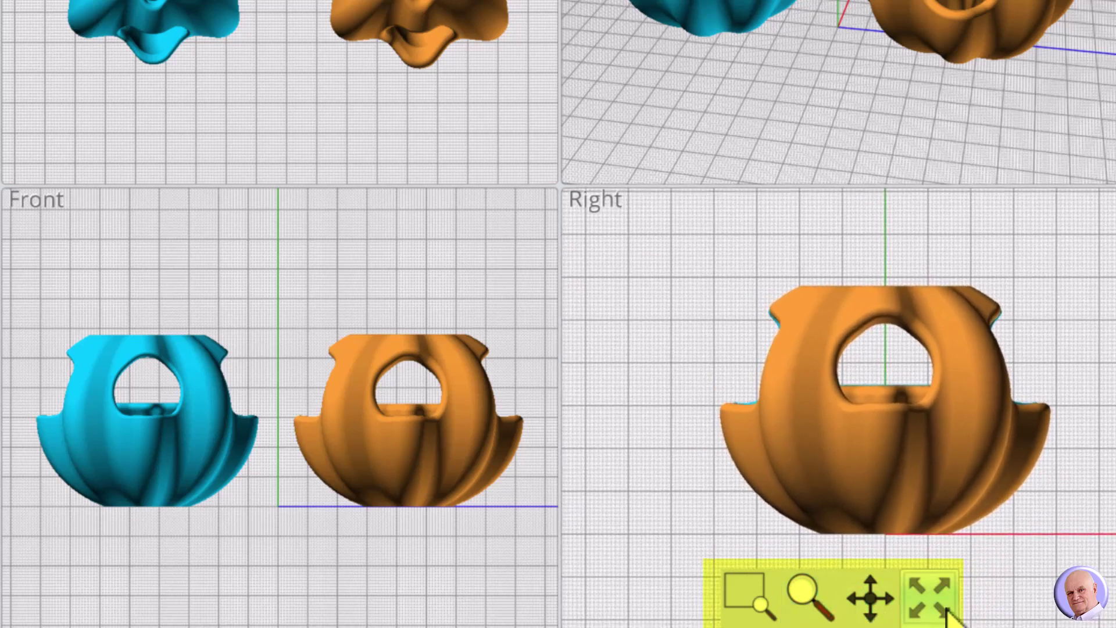
{"action": "left_click", "coordinate": [946, 607]}
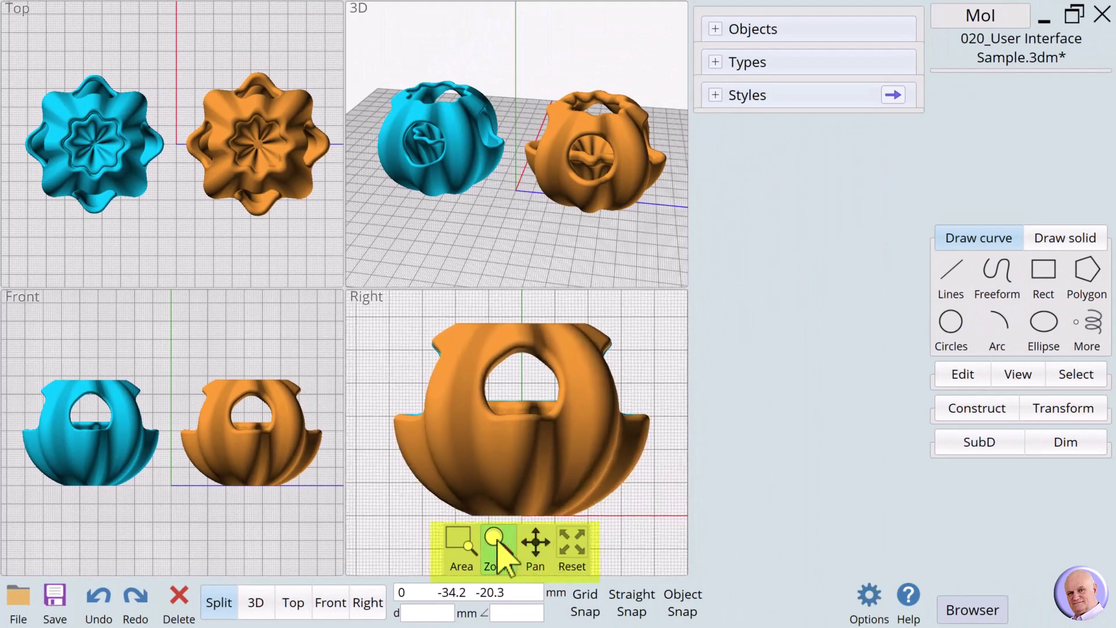
{"action": "left_click_drag", "start_coordinate": [498, 557], "coordinate": [570, 544]}
{"action": "left_click", "coordinate": [571, 543]}
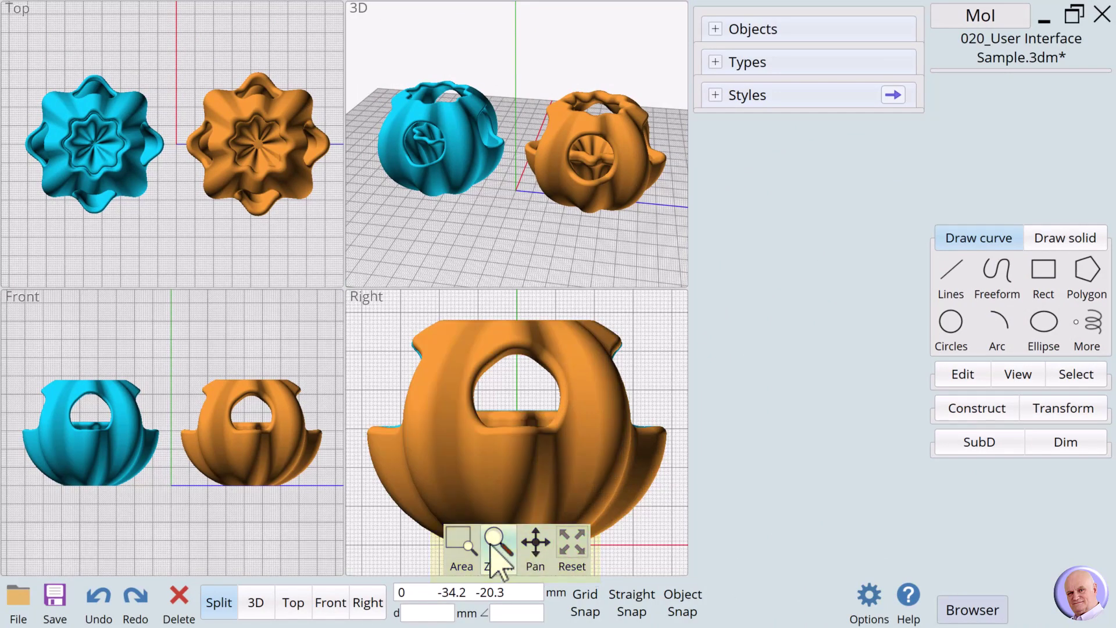
{"action": "left_click_drag", "start_coordinate": [491, 550], "coordinate": [541, 543]}
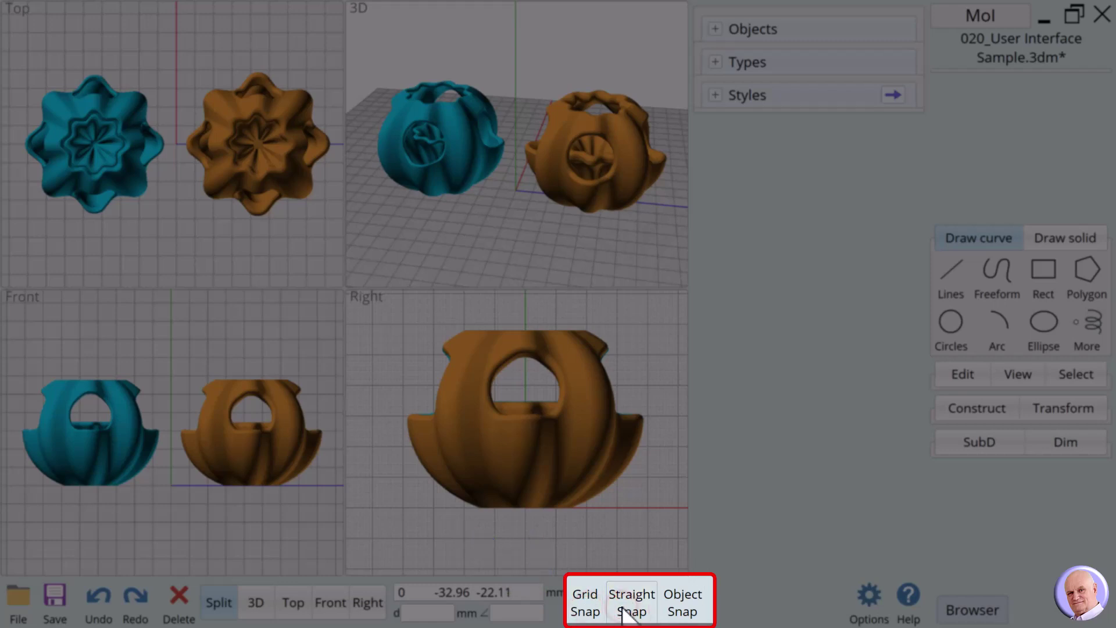
Step: Turn on Grid Snap, Object Snap and Straight Snap, and expand the Objects list of the scene browser
{"action": "left_click", "coordinate": [583, 611]}
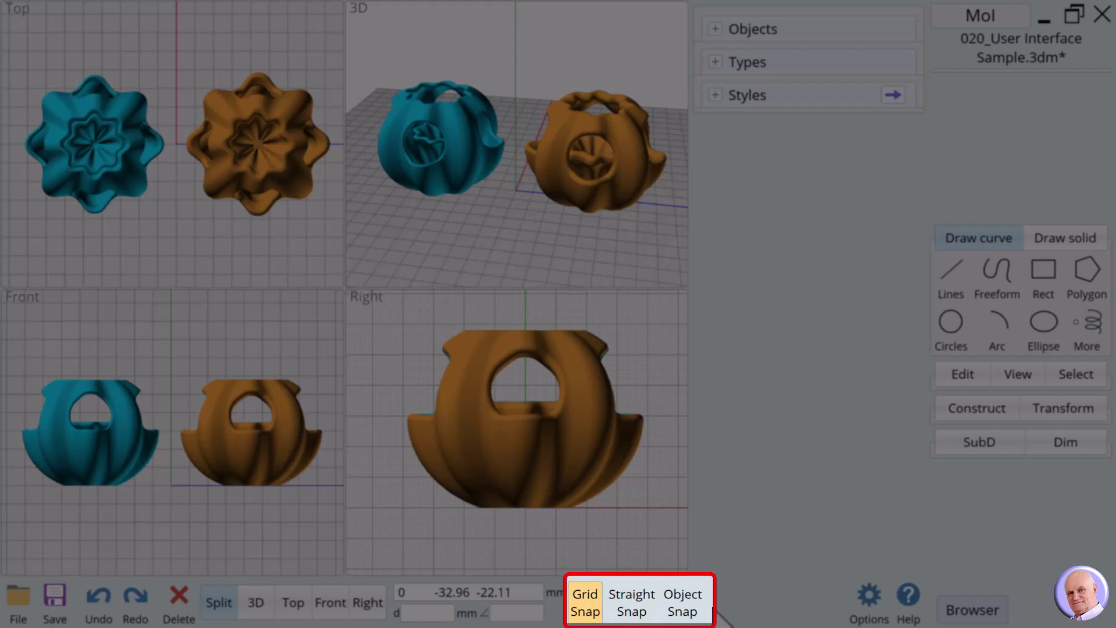
{"action": "left_click", "coordinate": [681, 608]}
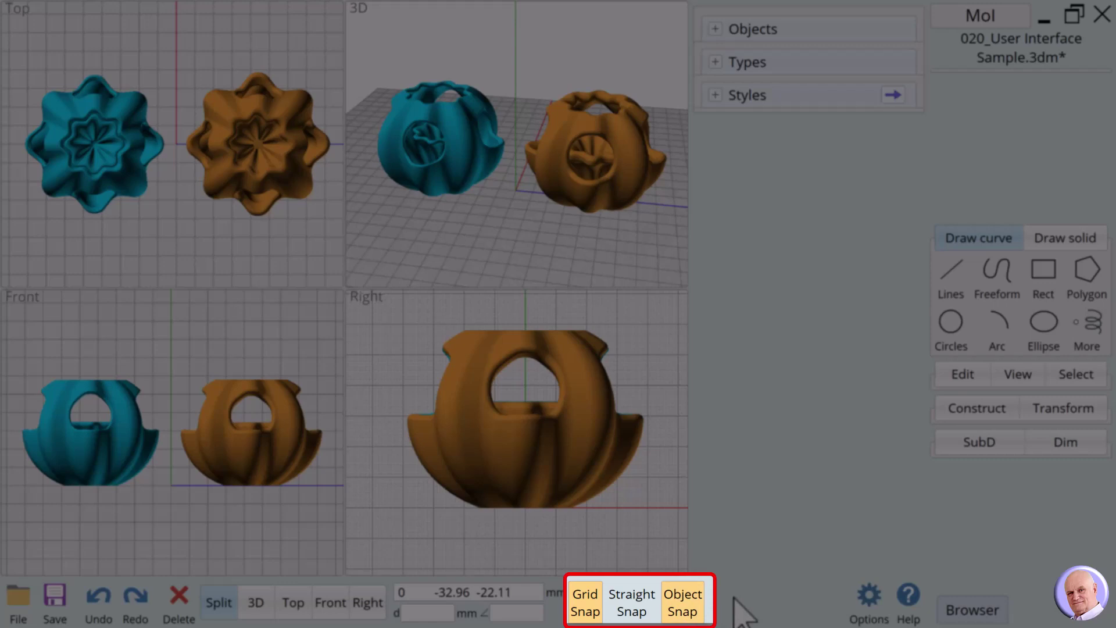
{"action": "left_click", "coordinate": [627, 611]}
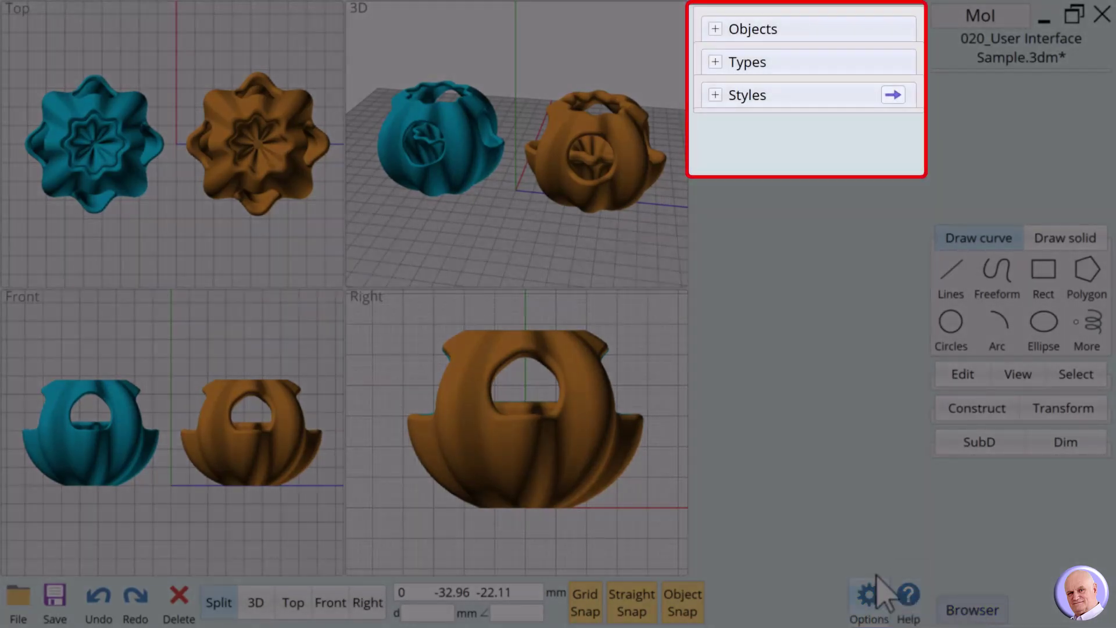
{"action": "left_click", "coordinate": [715, 29]}
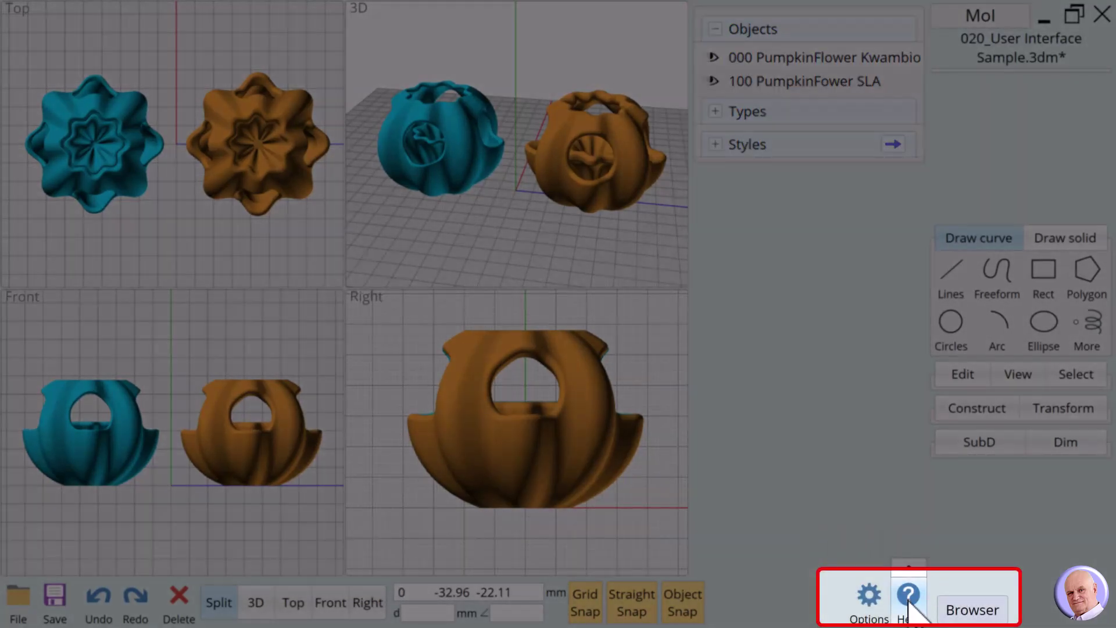
Step: View the program's About information with its version and licence links, and close it
{"action": "mouse_move", "coordinate": [909, 608]}
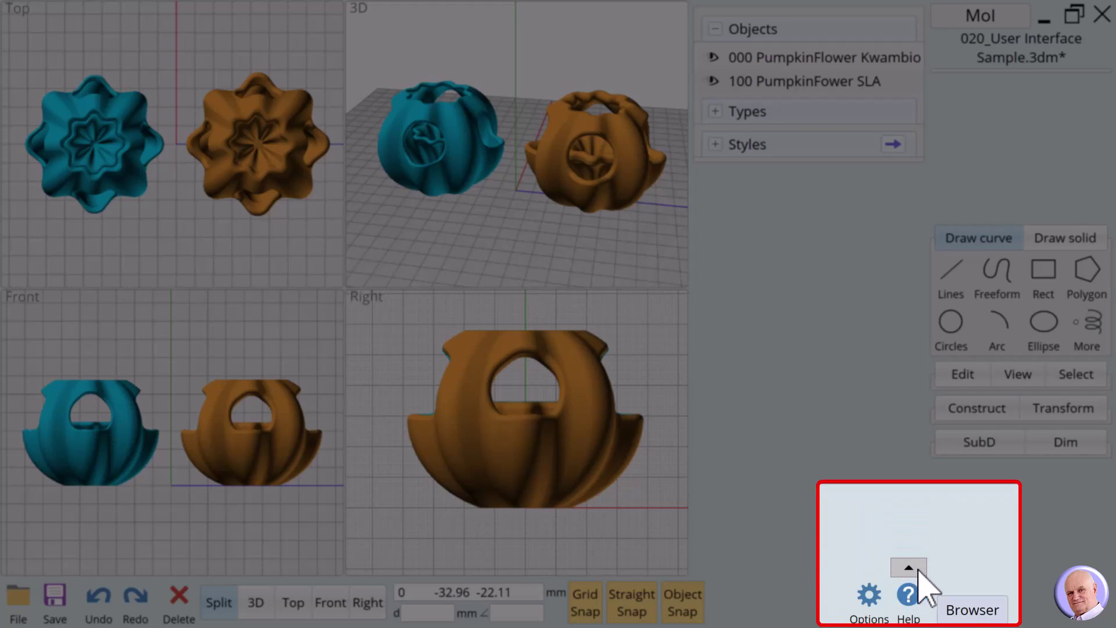
{"action": "left_click", "coordinate": [916, 568]}
{"action": "left_click", "coordinate": [924, 538]}
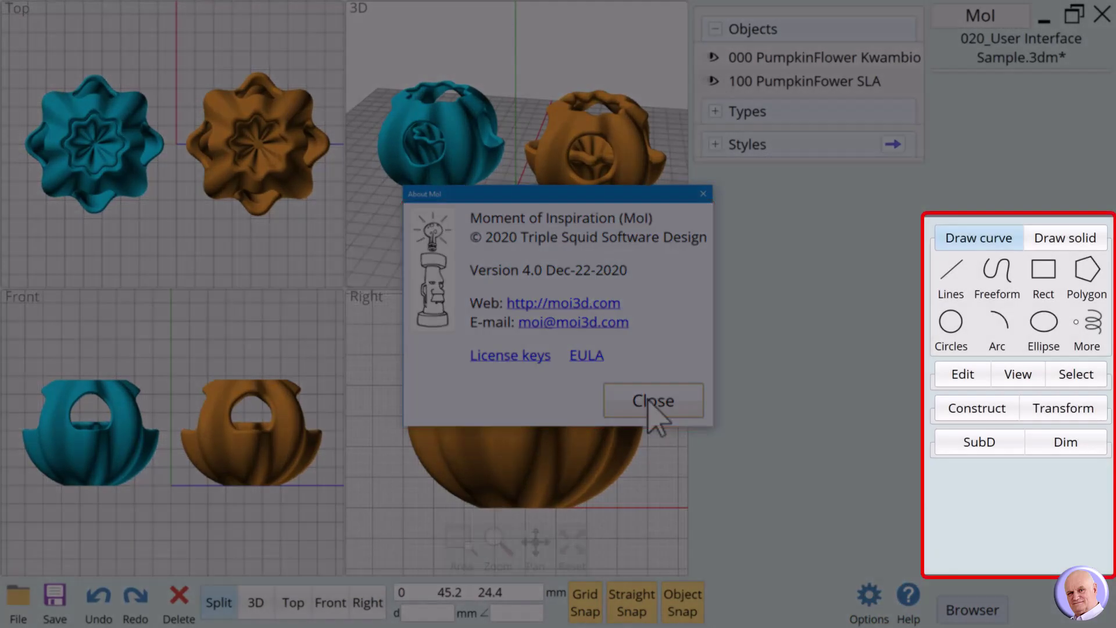
{"action": "left_click", "coordinate": [650, 402]}
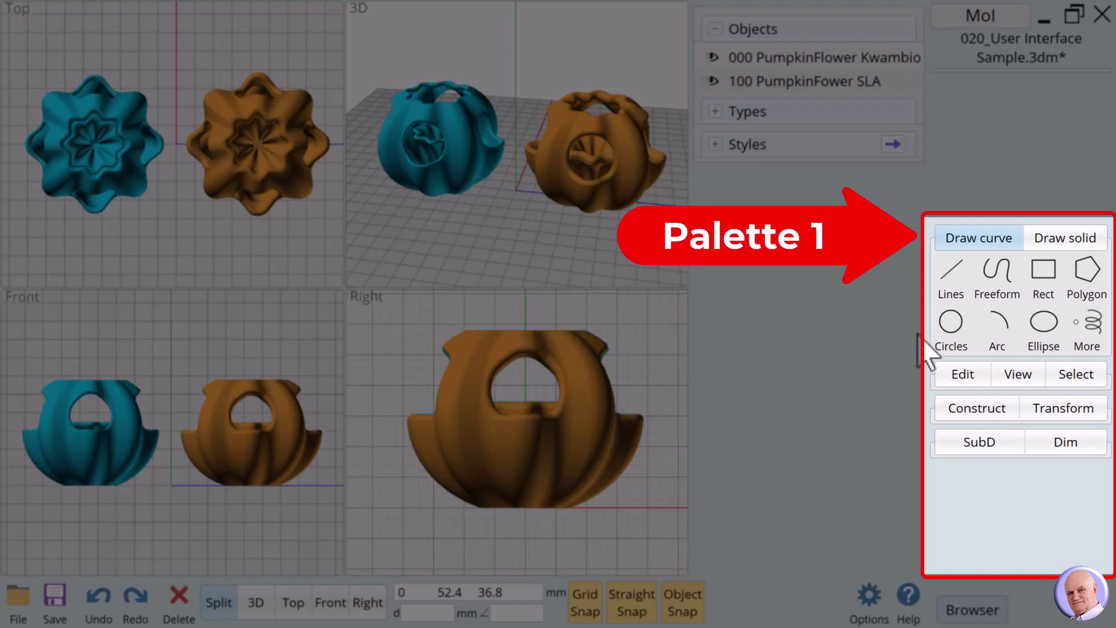
Step: Expand the Edit, Construct and SubD tool palettes to examine their commands
{"action": "left_click", "coordinate": [960, 374]}
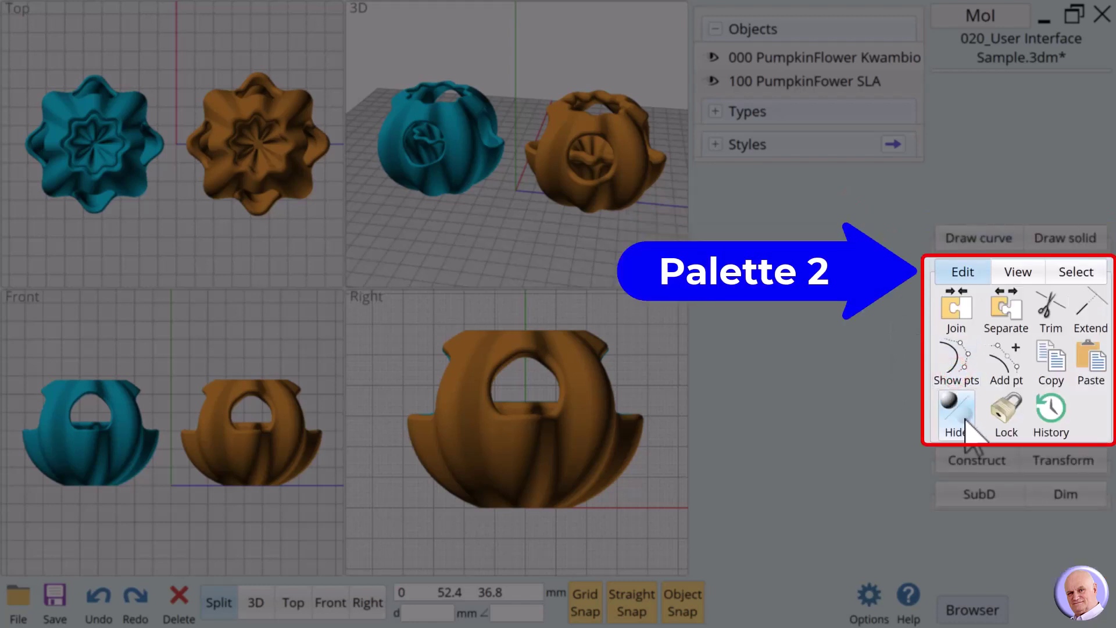
{"action": "left_click", "coordinate": [971, 464]}
{"action": "left_click", "coordinate": [966, 491]}
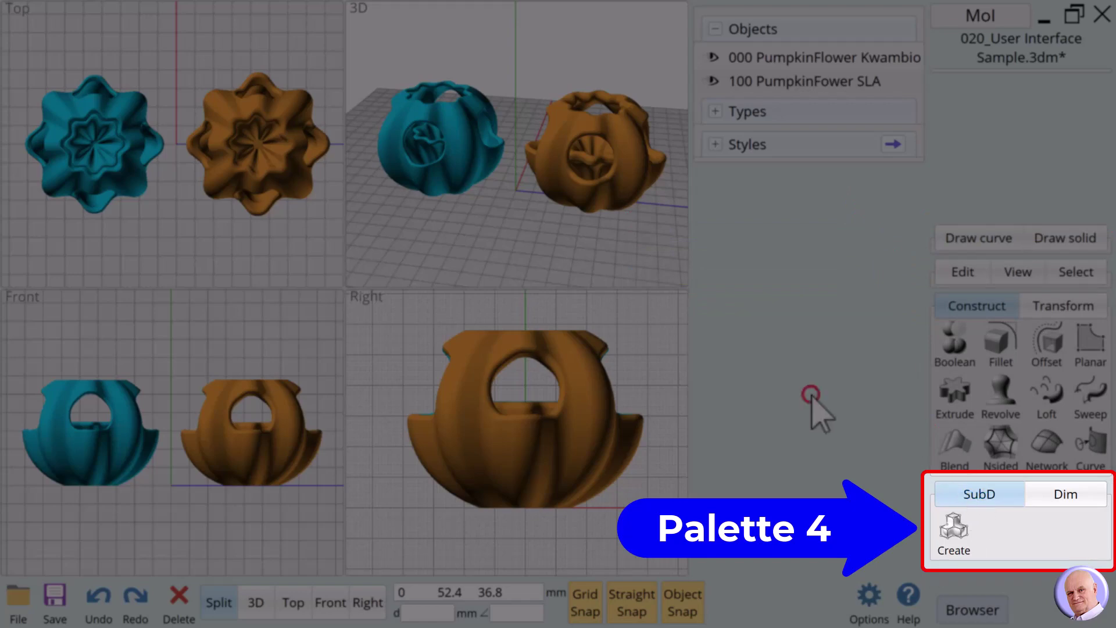
Step: Hide the objects 000 PumpkinFlower Kwambio and 100 PumpkinFower SLA, and show only the Top view
{"action": "left_click", "coordinate": [710, 57]}
{"action": "left_click", "coordinate": [710, 81]}
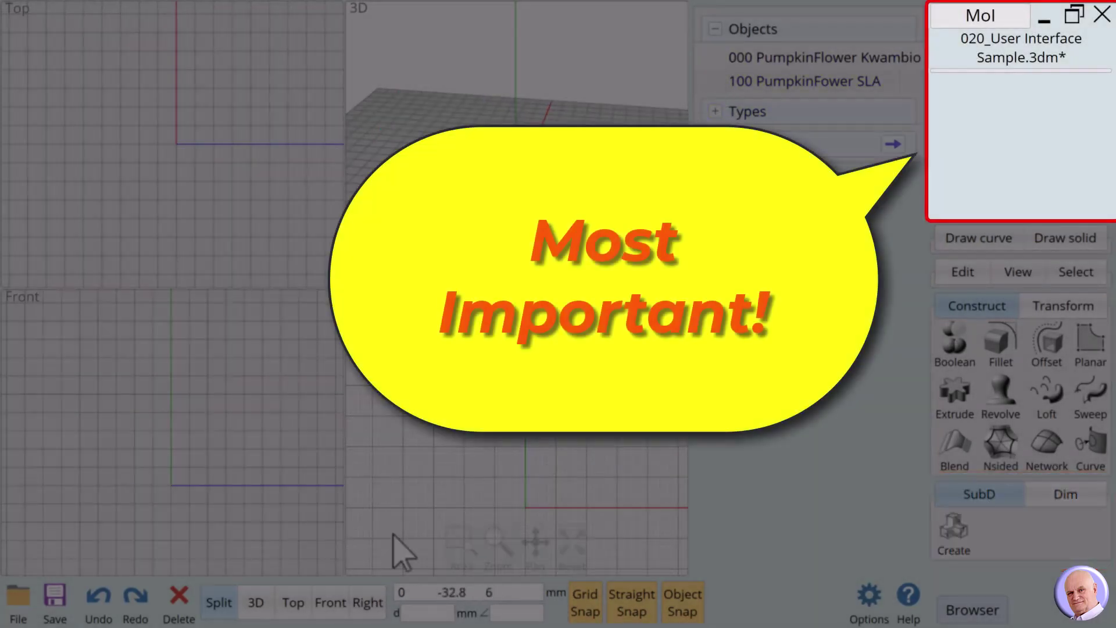
{"action": "left_click", "coordinate": [291, 603]}
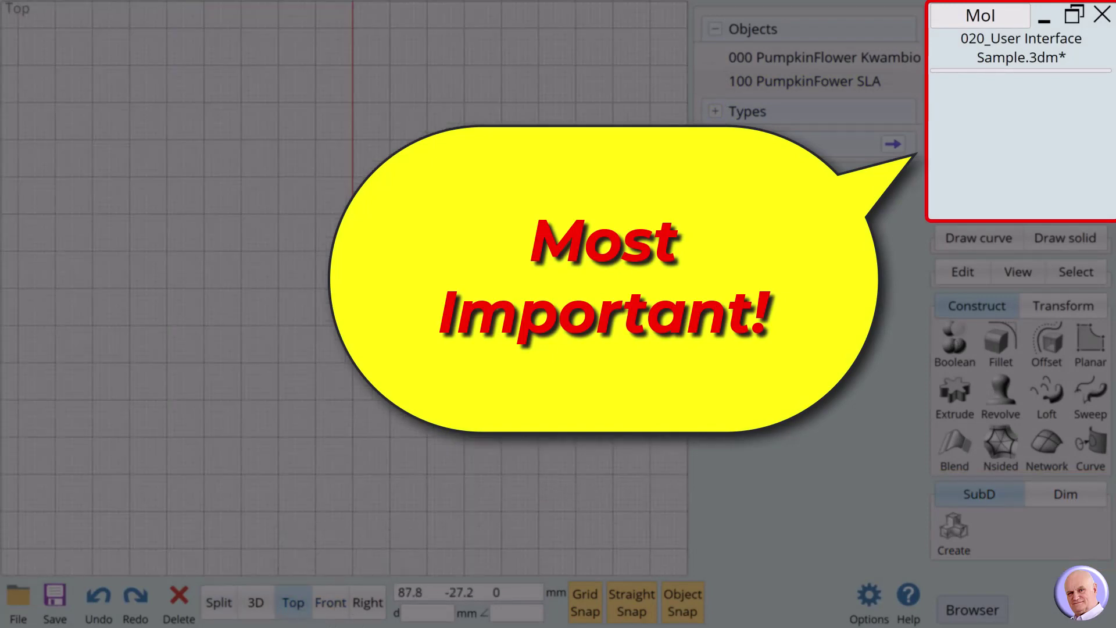
Step: Draw a center-based circle at the origin in the Top view with a circumference of 60 mm
{"action": "left_click", "coordinate": [982, 240]}
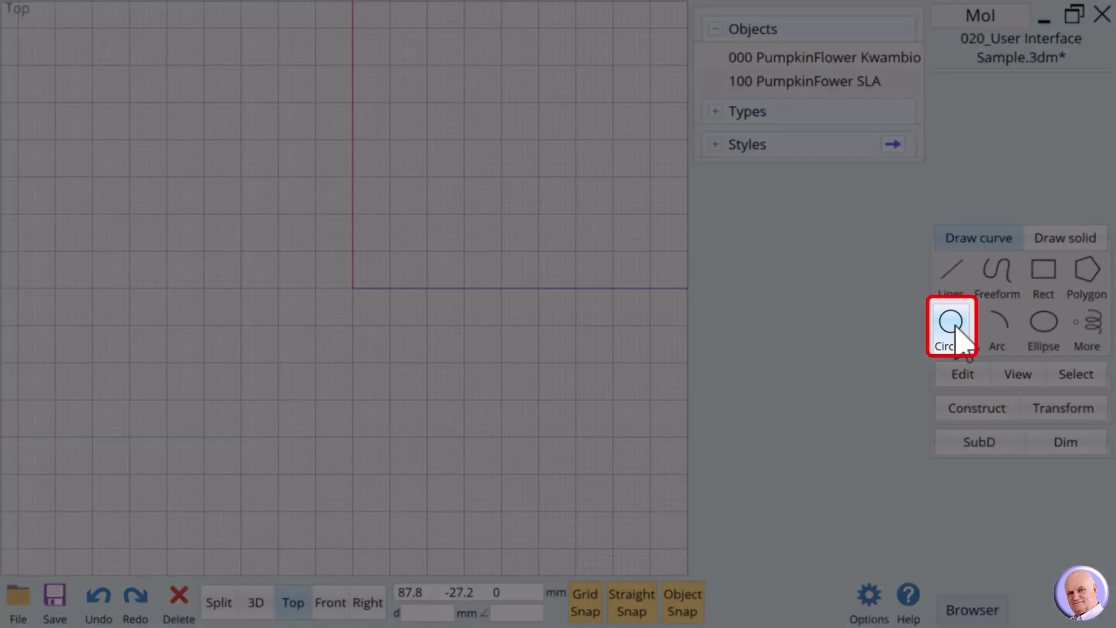
{"action": "left_click", "coordinate": [956, 324]}
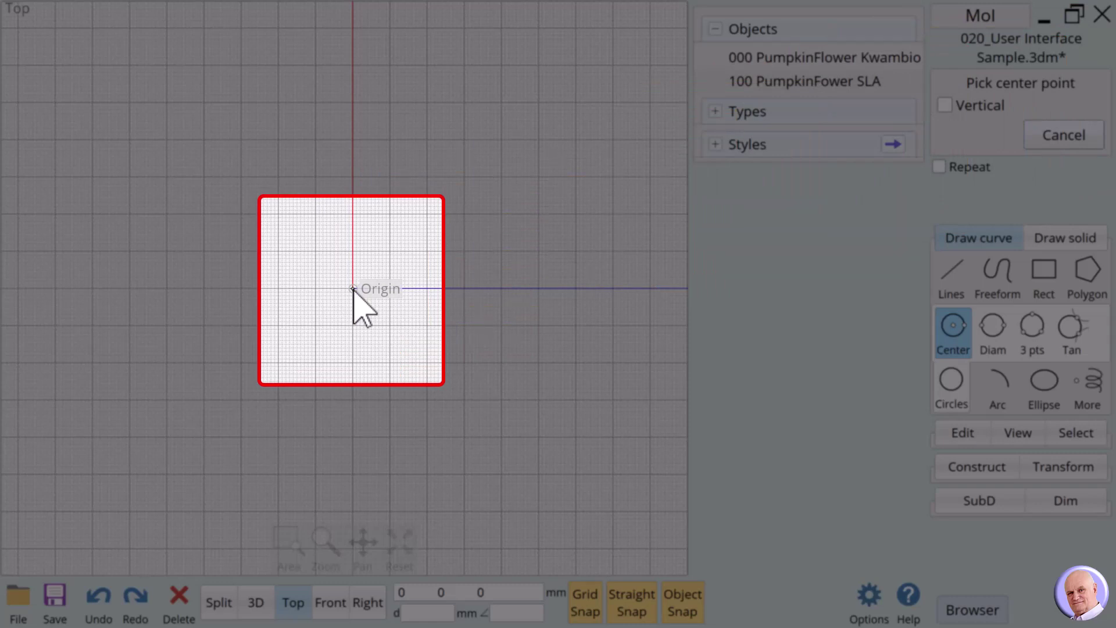
{"action": "left_click", "coordinate": [352, 289]}
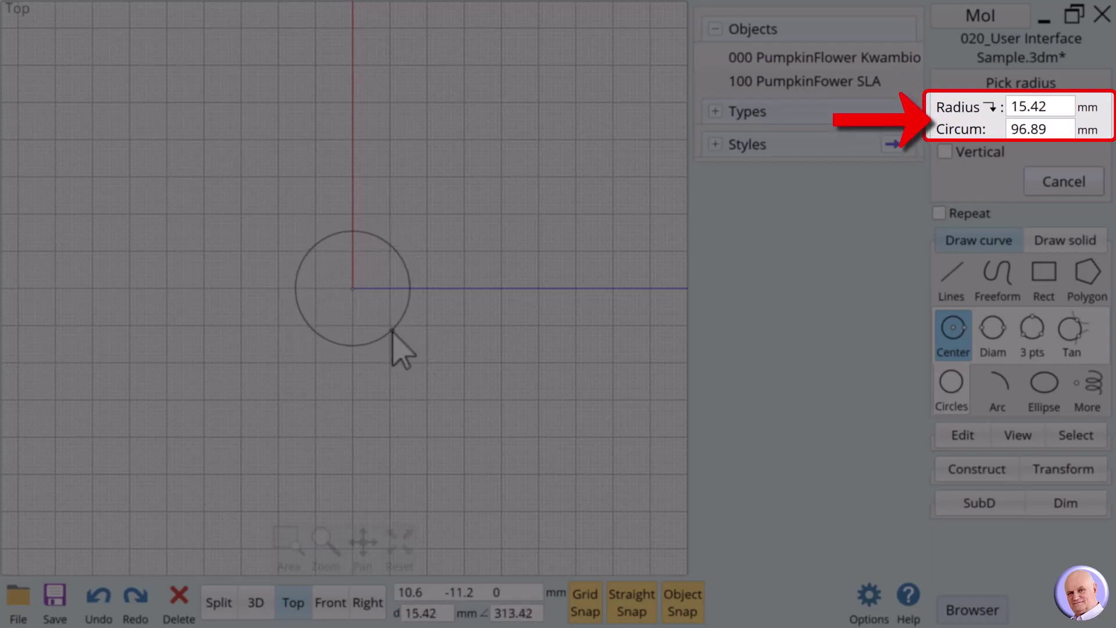
{"action": "left_click", "coordinate": [1068, 104]}
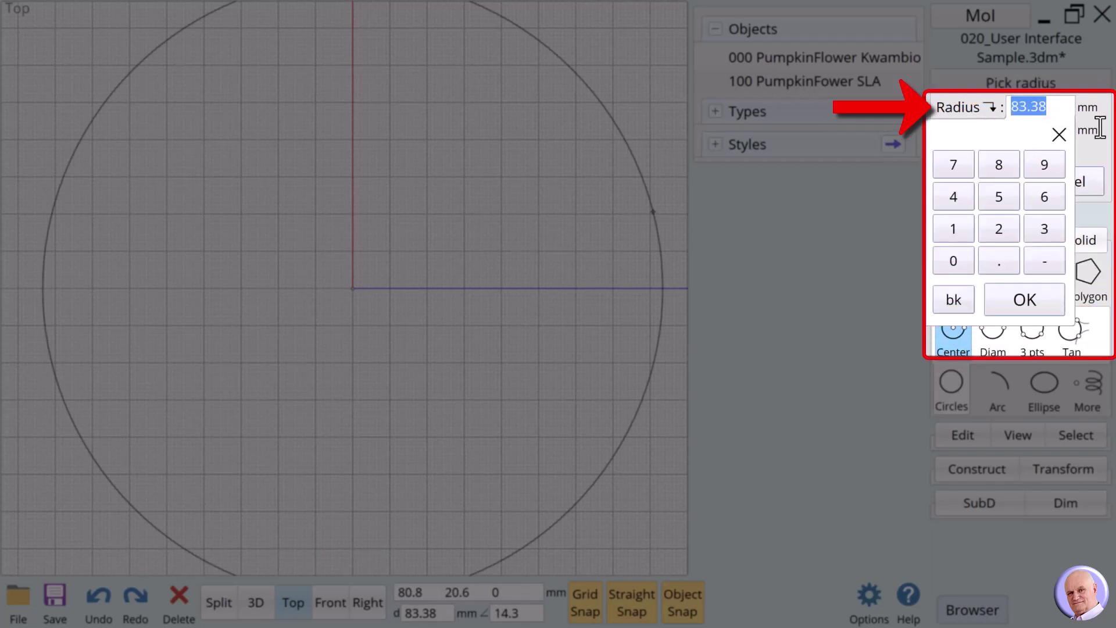
{"action": "left_click", "coordinate": [1096, 156]}
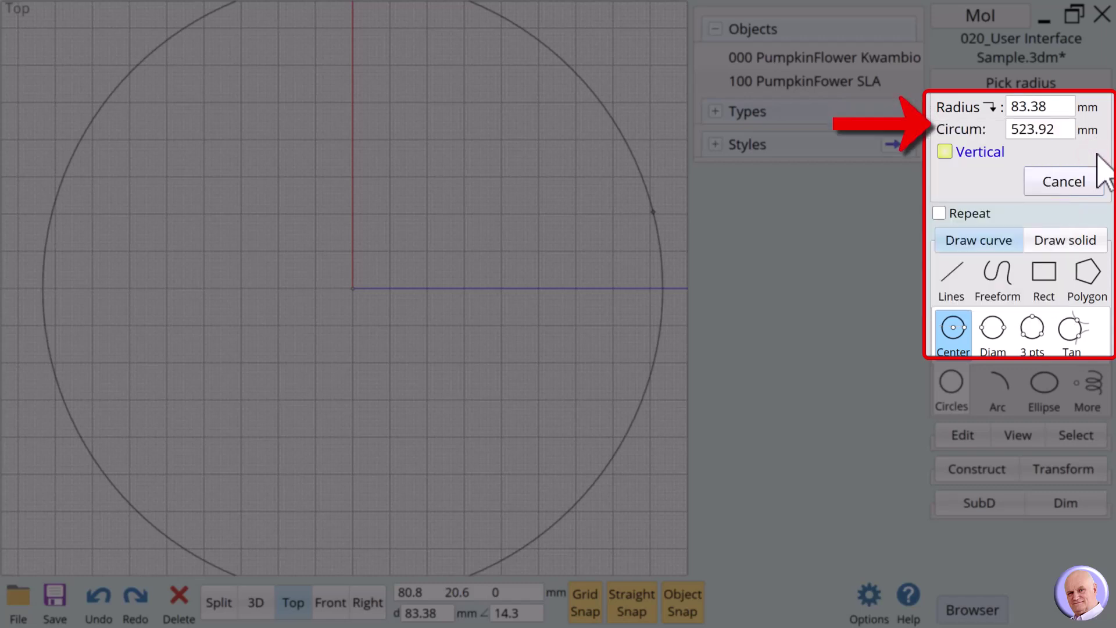
{"action": "left_click", "coordinate": [1051, 130]}
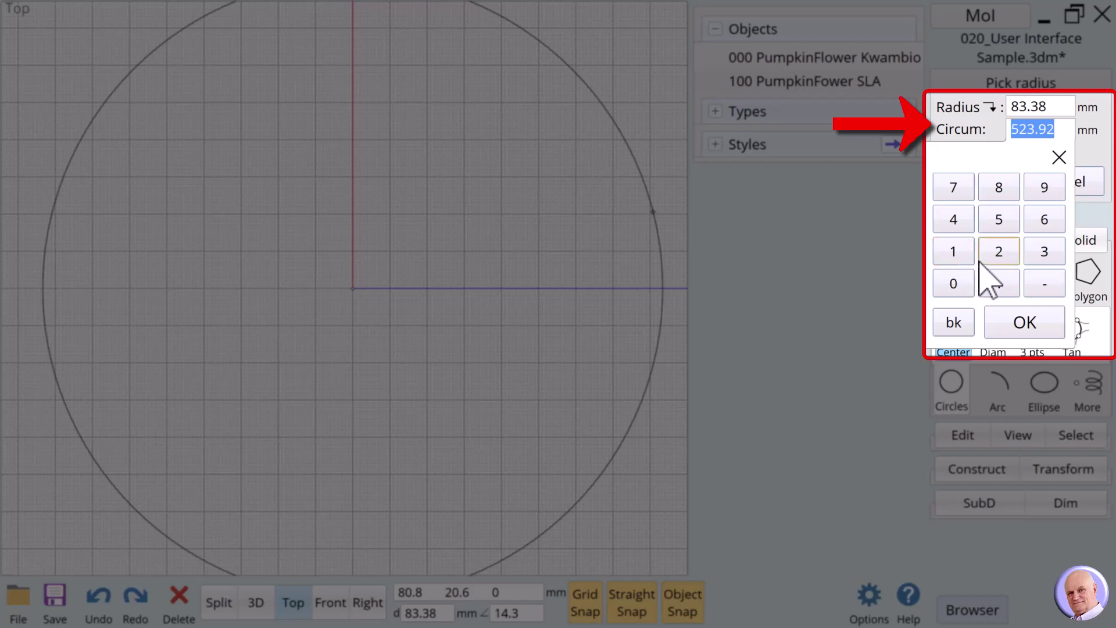
{"action": "left_click", "coordinate": [1045, 224]}
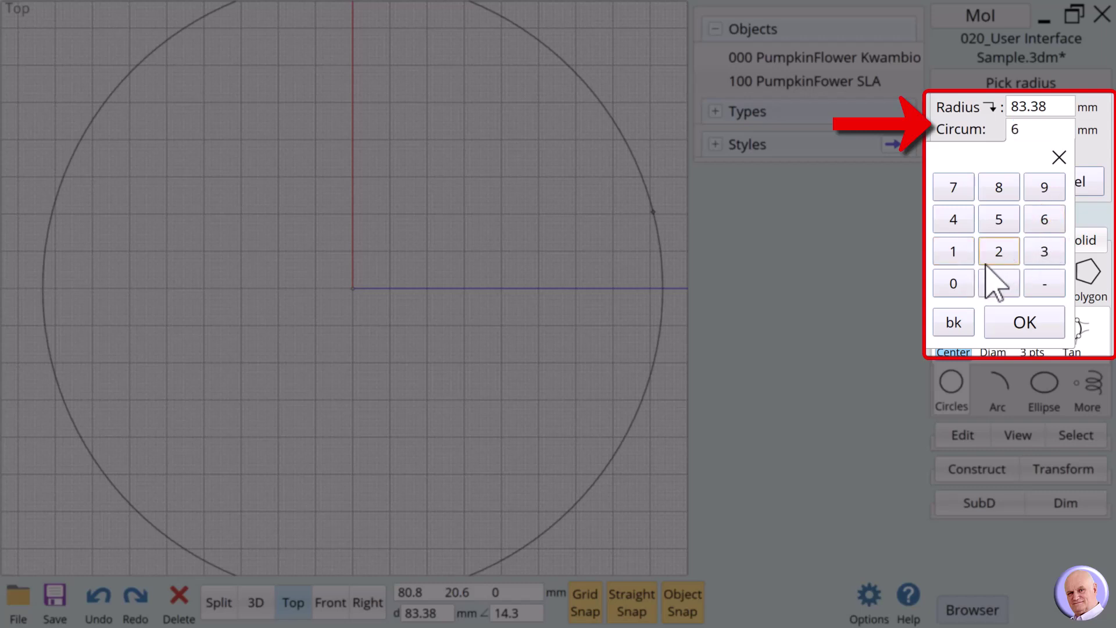
{"action": "left_click", "coordinate": [953, 283]}
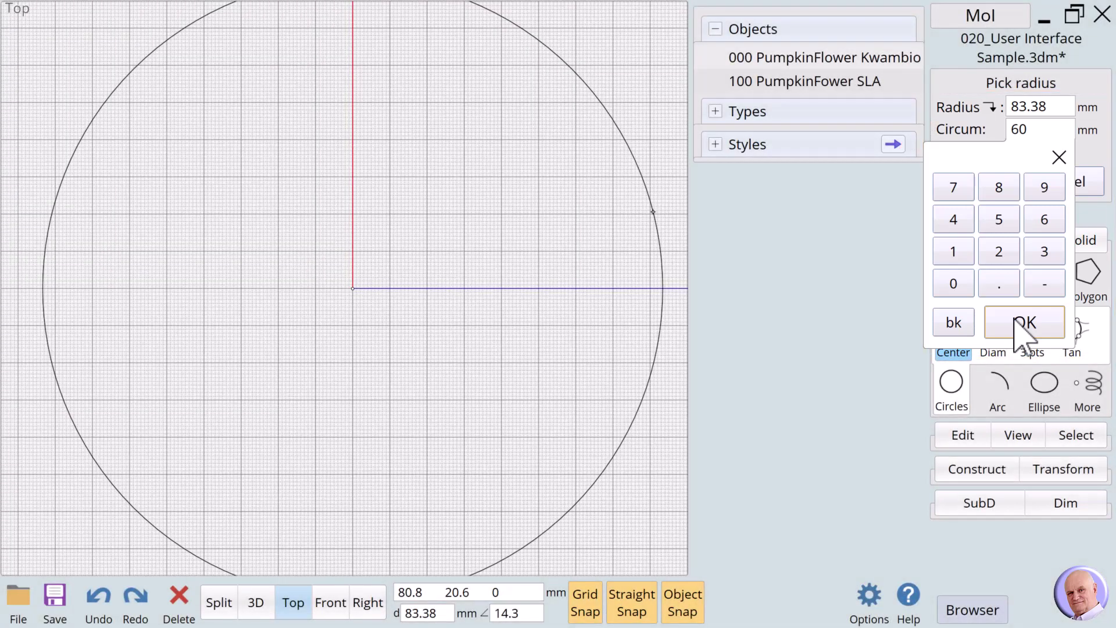
{"action": "left_click", "coordinate": [1022, 332]}
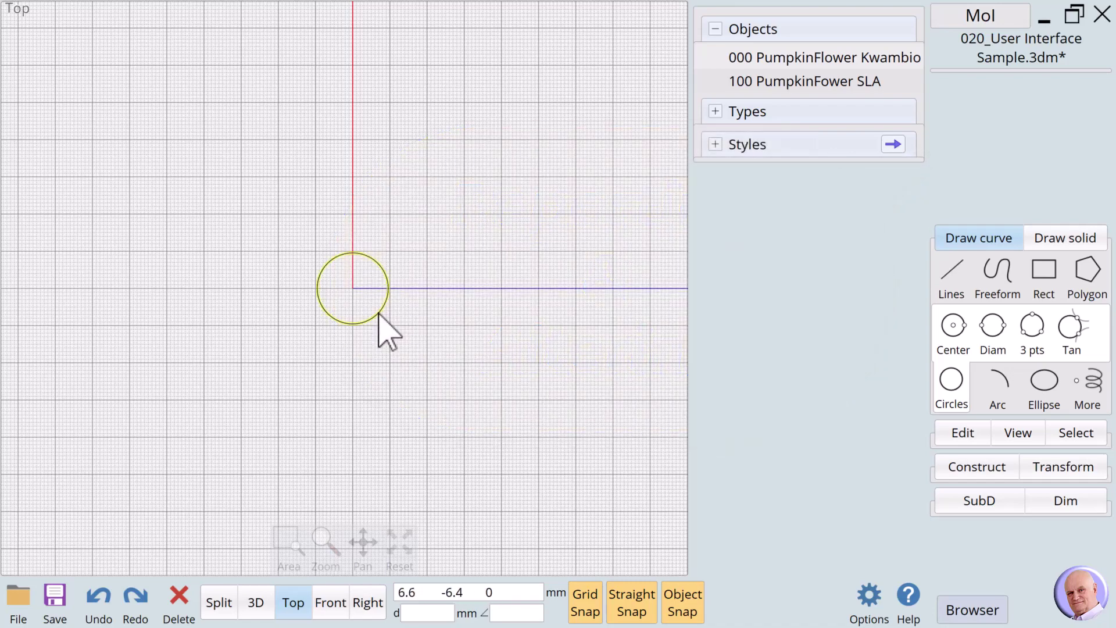
Step: Select the circle, open its object properties and calculate its curve length
{"action": "left_click", "coordinate": [378, 314]}
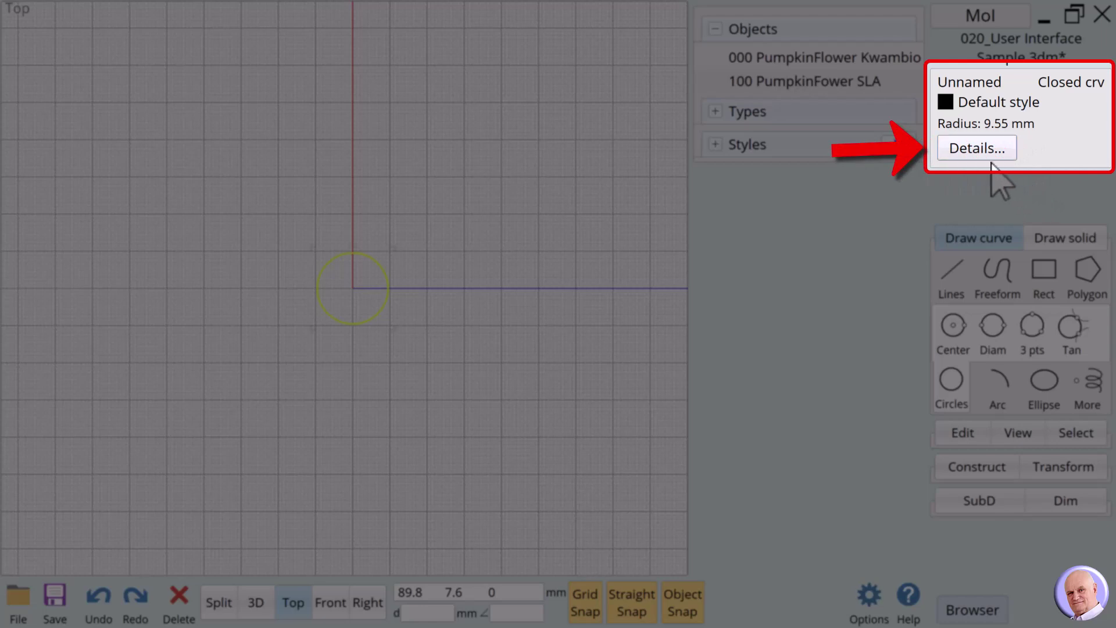
{"action": "left_click", "coordinate": [970, 149]}
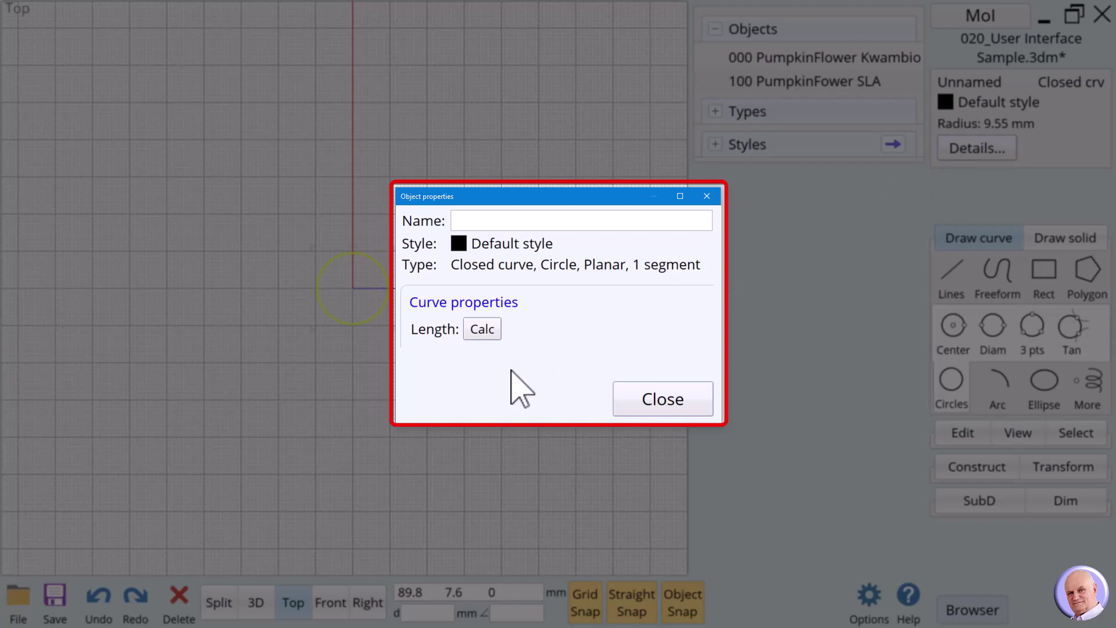
{"action": "left_click", "coordinate": [486, 334]}
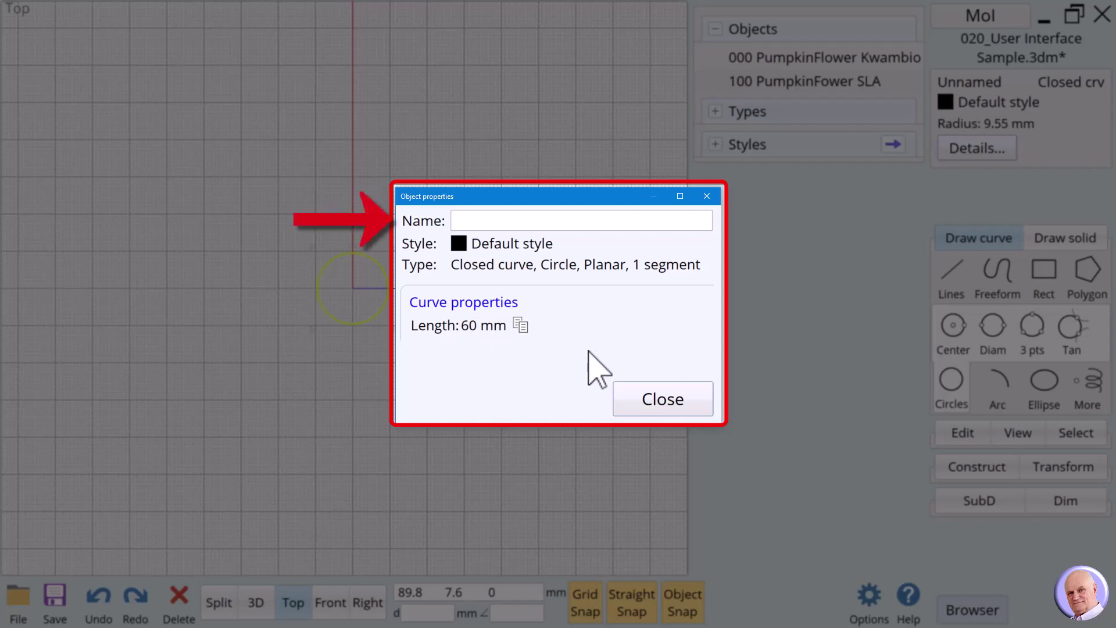
Step: Name the selected circle Circle01 and close its object properties
{"action": "left_click", "coordinate": [463, 220]}
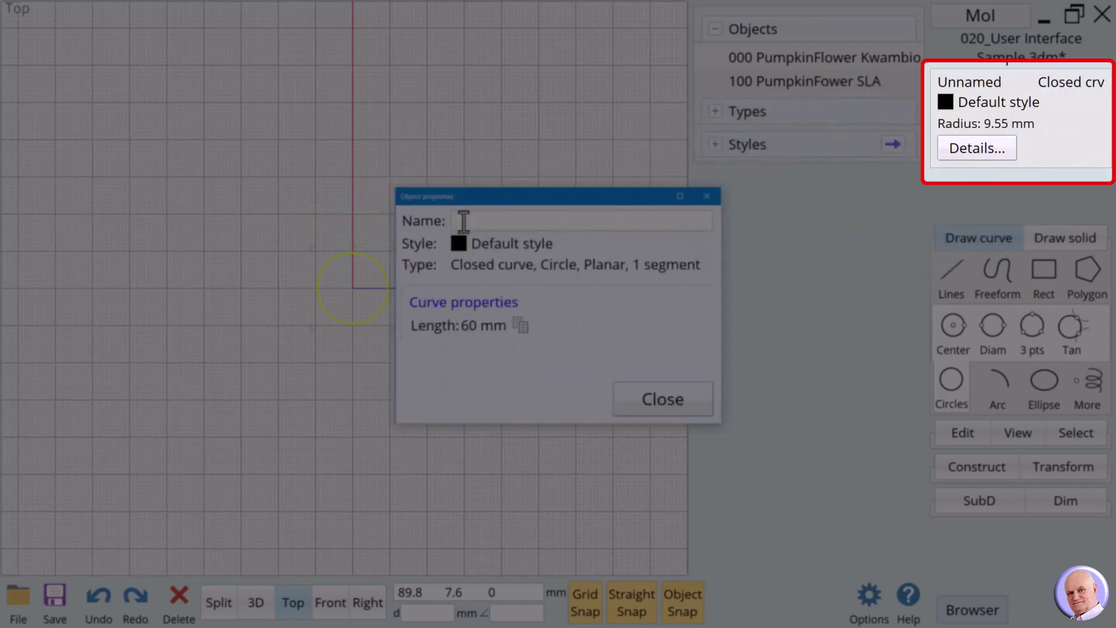
{"action": "type", "text": "Circle01"}
{"action": "left_click", "coordinate": [660, 399]}
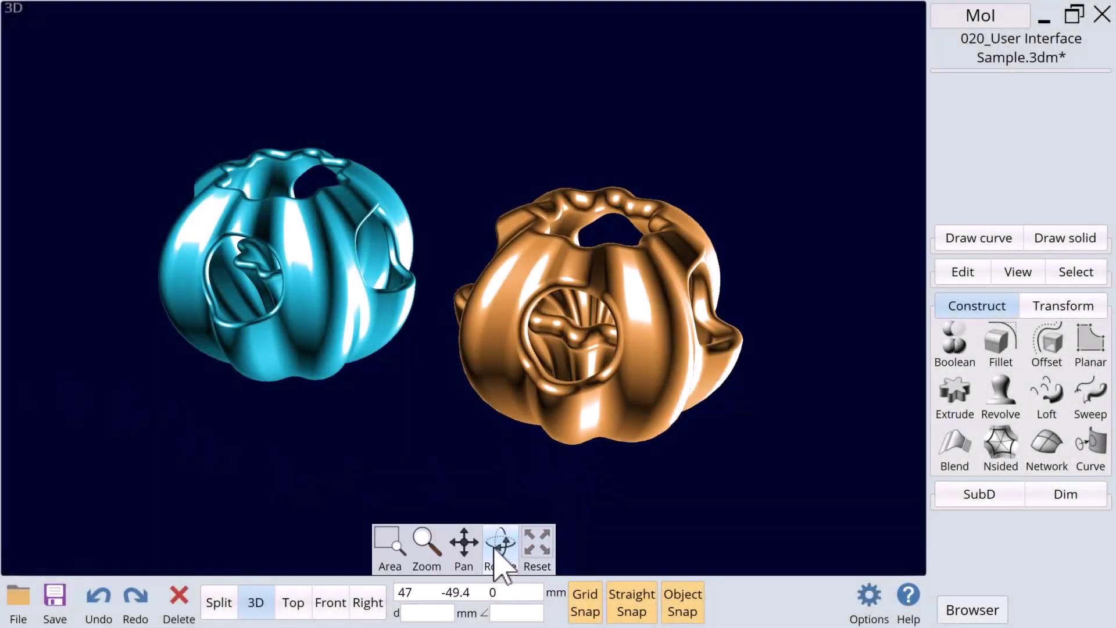
Step: Rotate the 3D view around the two pumpkin models
{"action": "mouse_move", "coordinate": [489, 549]}
{"action": "left_mouse_down"}
{"action": "mouse_move", "coordinate": [468, 513]}
{"action": "mouse_move", "coordinate": [468, 541]}
{"action": "mouse_move", "coordinate": [510, 556]}
{"action": "mouse_move", "coordinate": [495, 556]}
{"action": "left_mouse_up"}
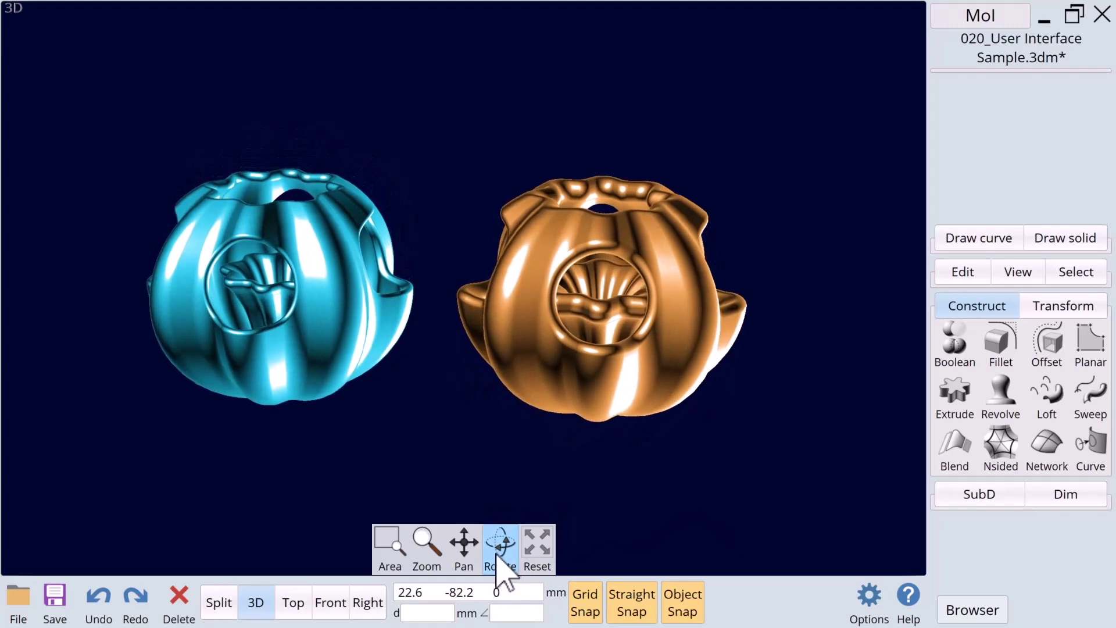